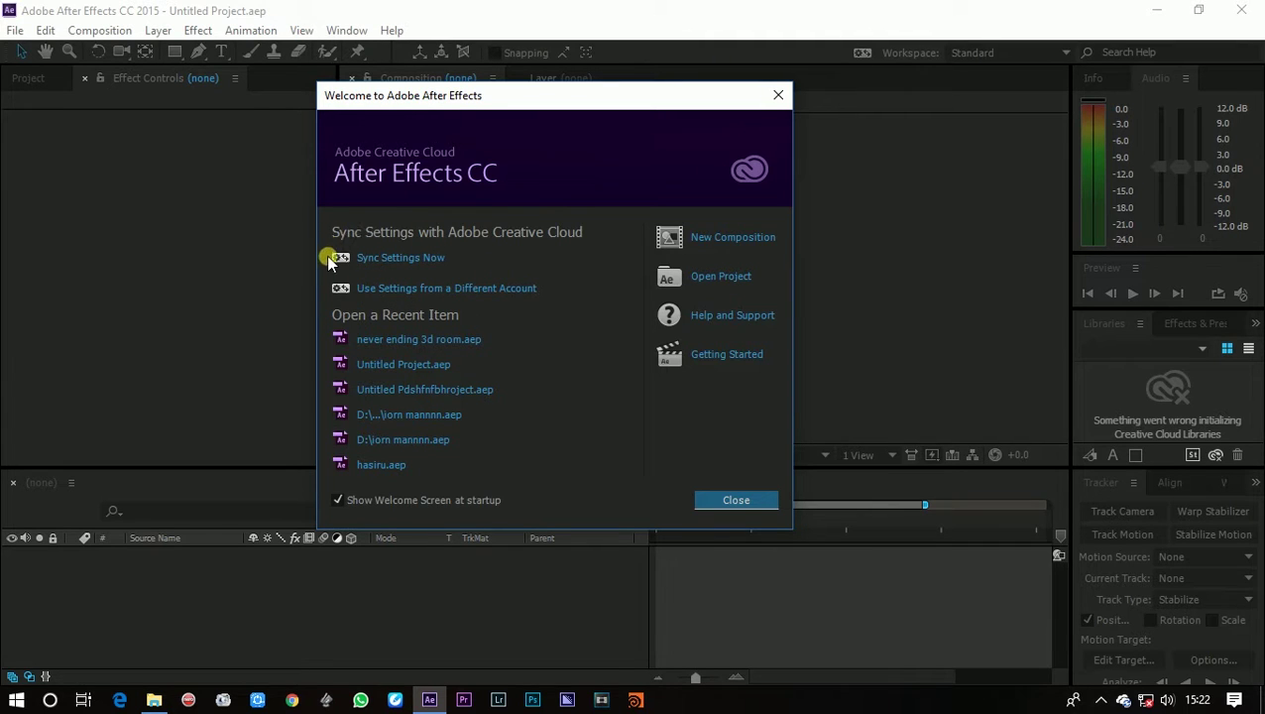
Step: Start a new composition and apply the HDTV 1080 24 preset
{"action": "left_click", "coordinate": [390, 255]}
{"action": "left_click", "coordinate": [727, 238]}
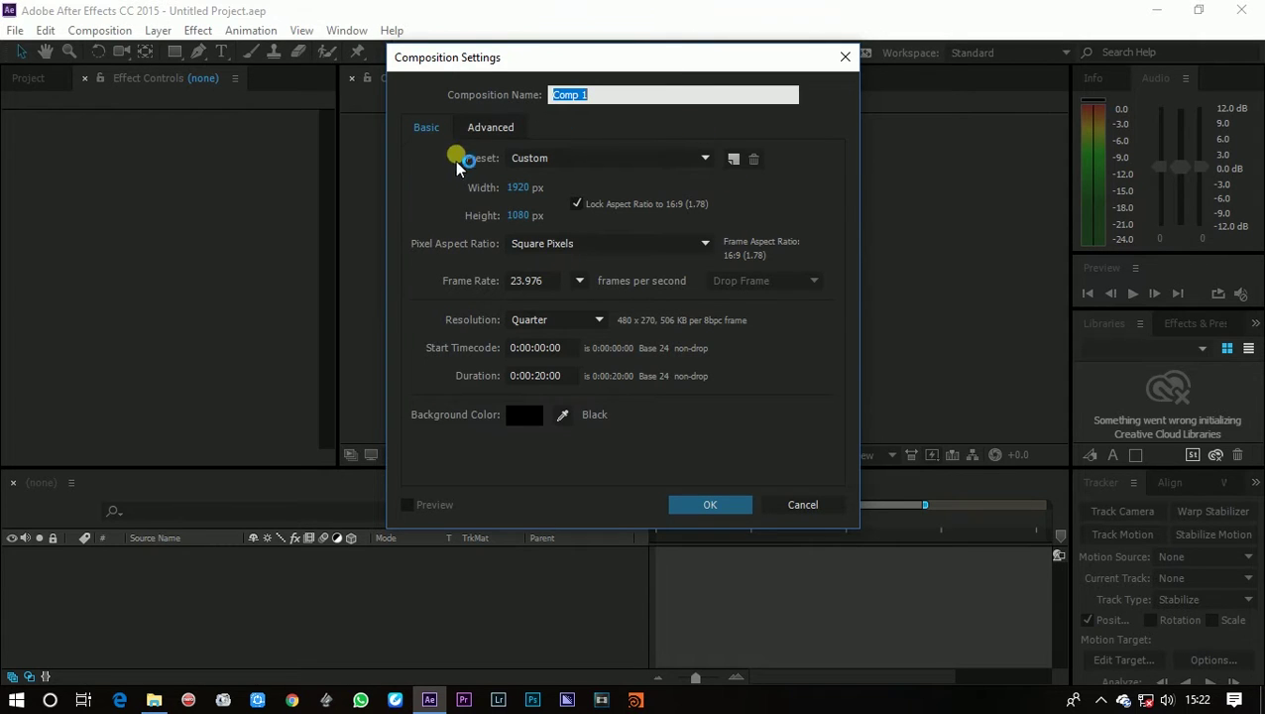
{"action": "left_click", "coordinate": [553, 162]}
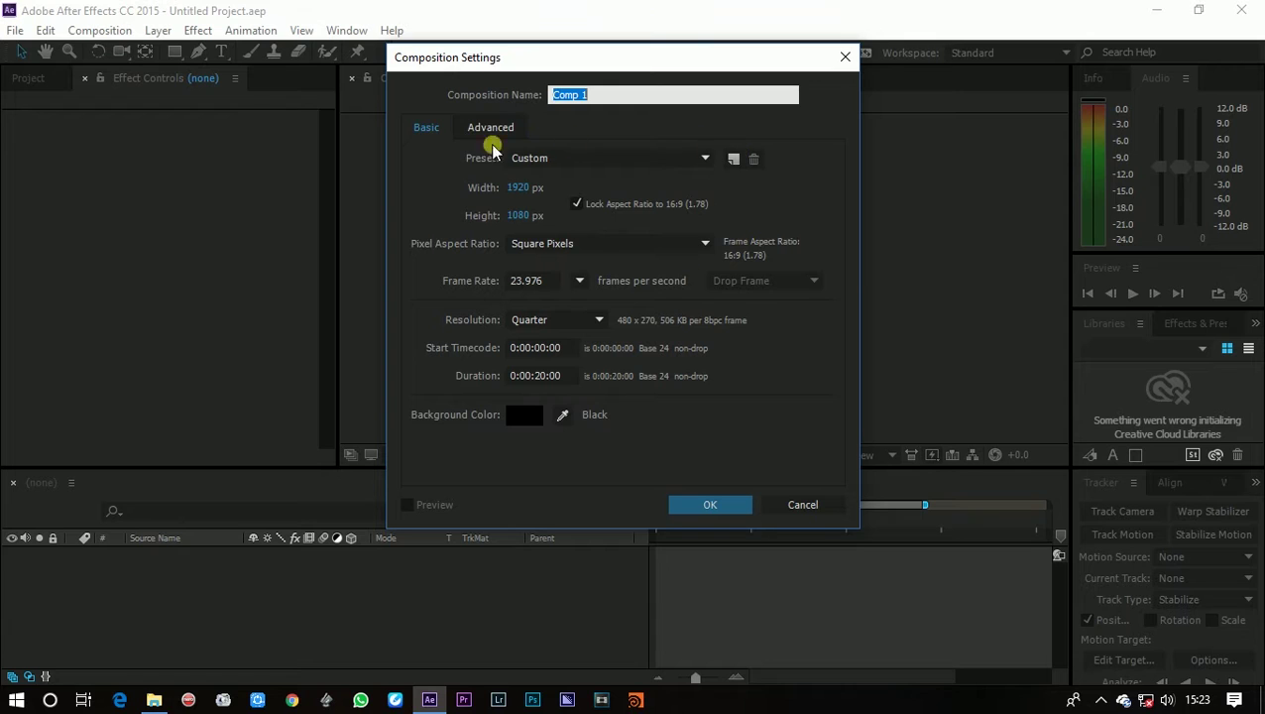
{"action": "left_click", "coordinate": [417, 254]}
{"action": "left_click", "coordinate": [553, 161]}
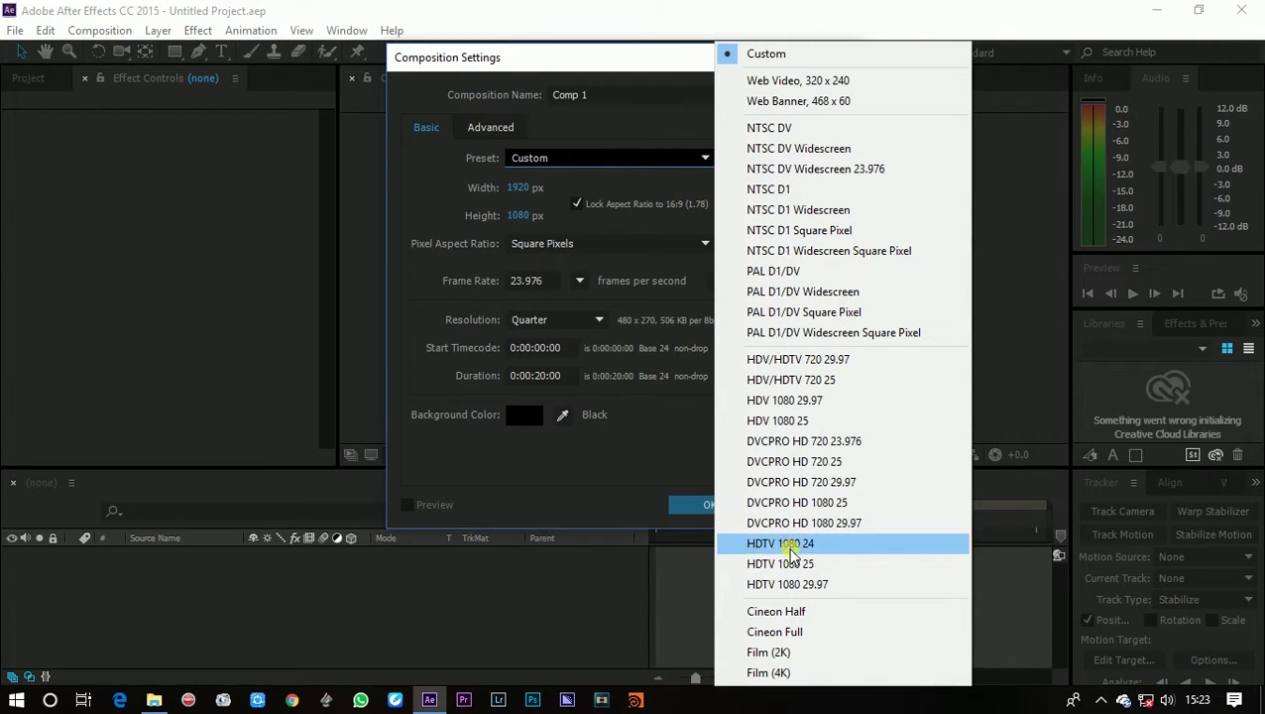
{"action": "left_click", "coordinate": [794, 551]}
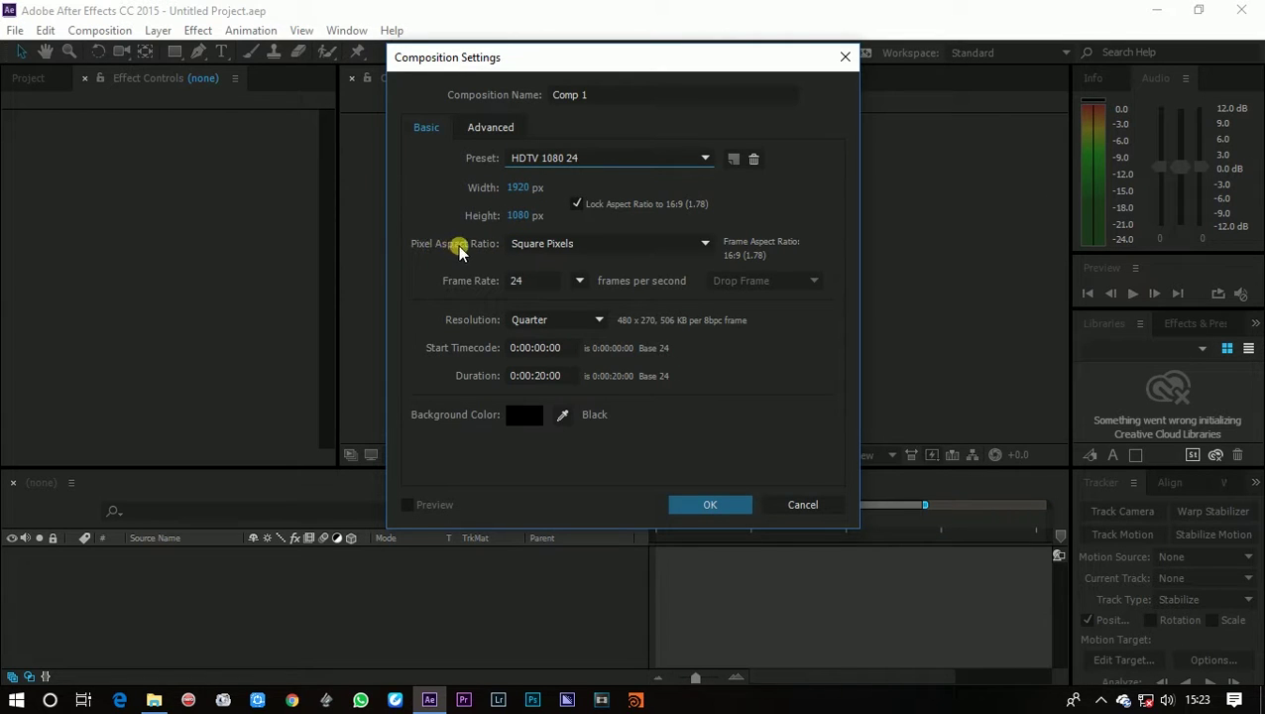
Step: Keep the pixel aspect ratio at Square Pixels and set the frame rate to 23.976 frames per second
{"action": "left_click", "coordinate": [637, 250]}
{"action": "left_click", "coordinate": [638, 250]}
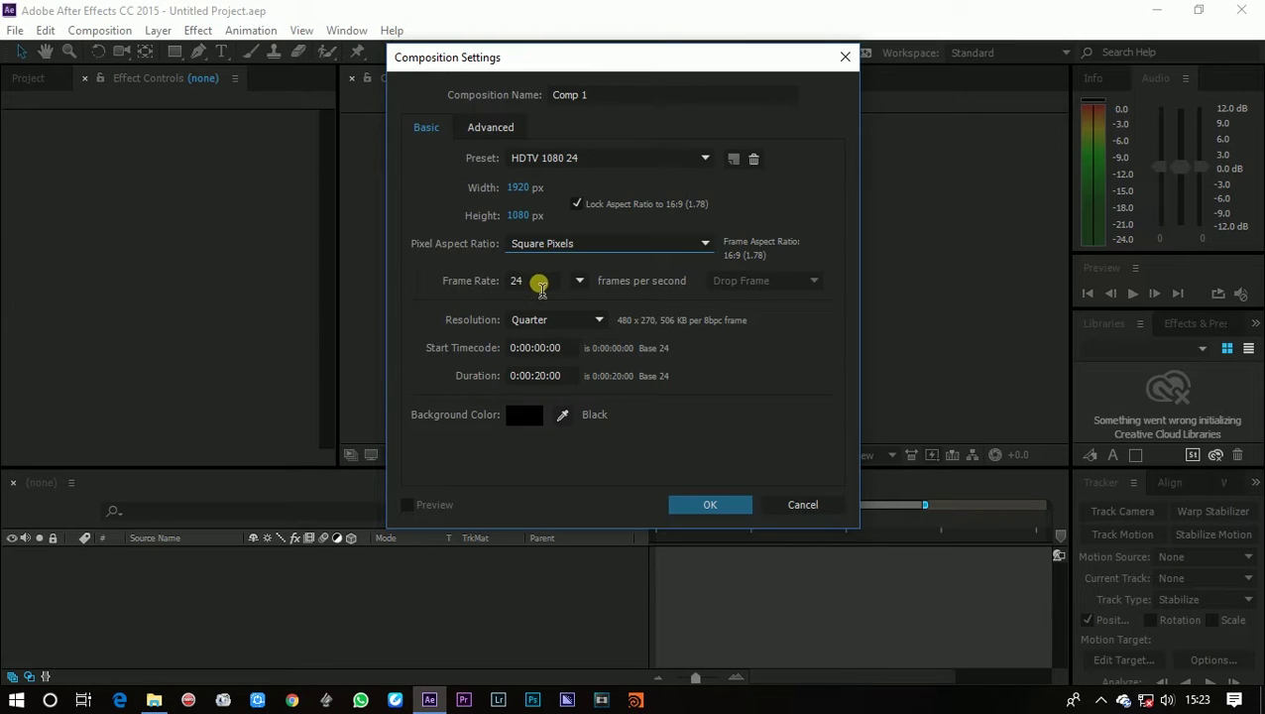
{"action": "left_click", "coordinate": [579, 282]}
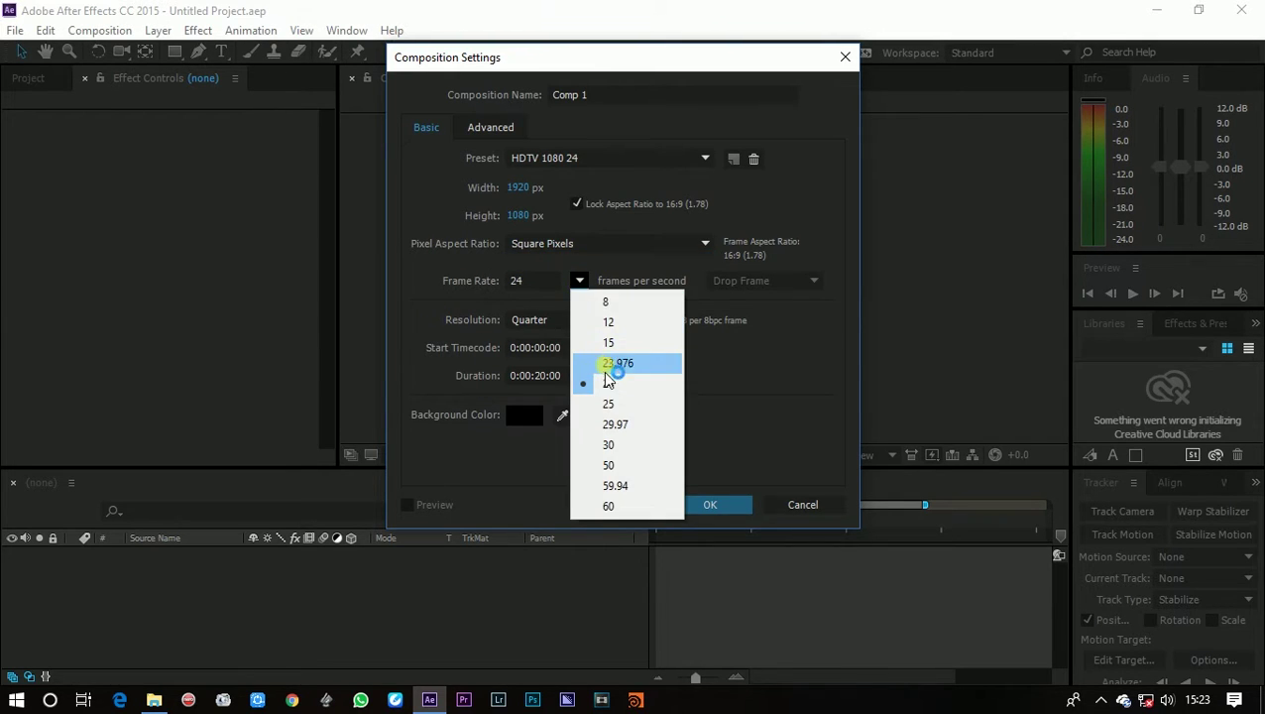
{"action": "left_click", "coordinate": [631, 367]}
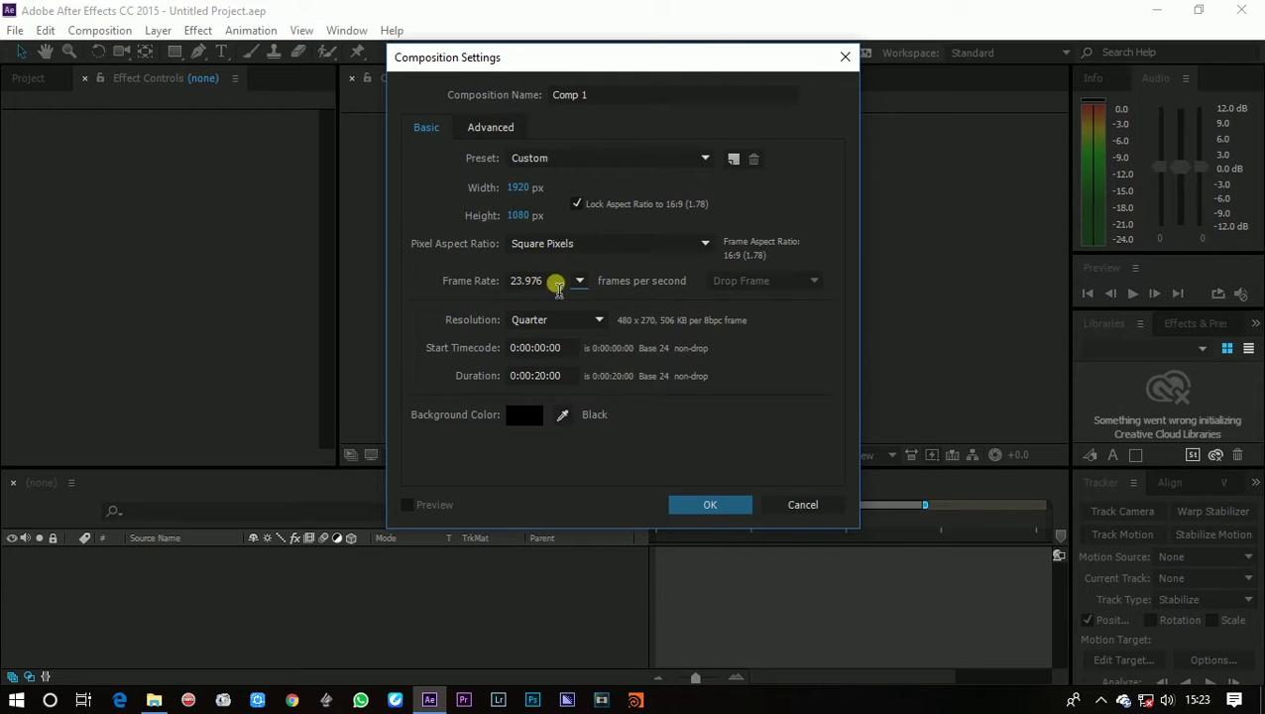
Step: Try the Full resolution for the composition, finishing with the resolution set to Quarter
{"action": "left_click", "coordinate": [553, 328]}
{"action": "left_click", "coordinate": [547, 339]}
{"action": "left_click", "coordinate": [551, 323]}
{"action": "left_click", "coordinate": [553, 405]}
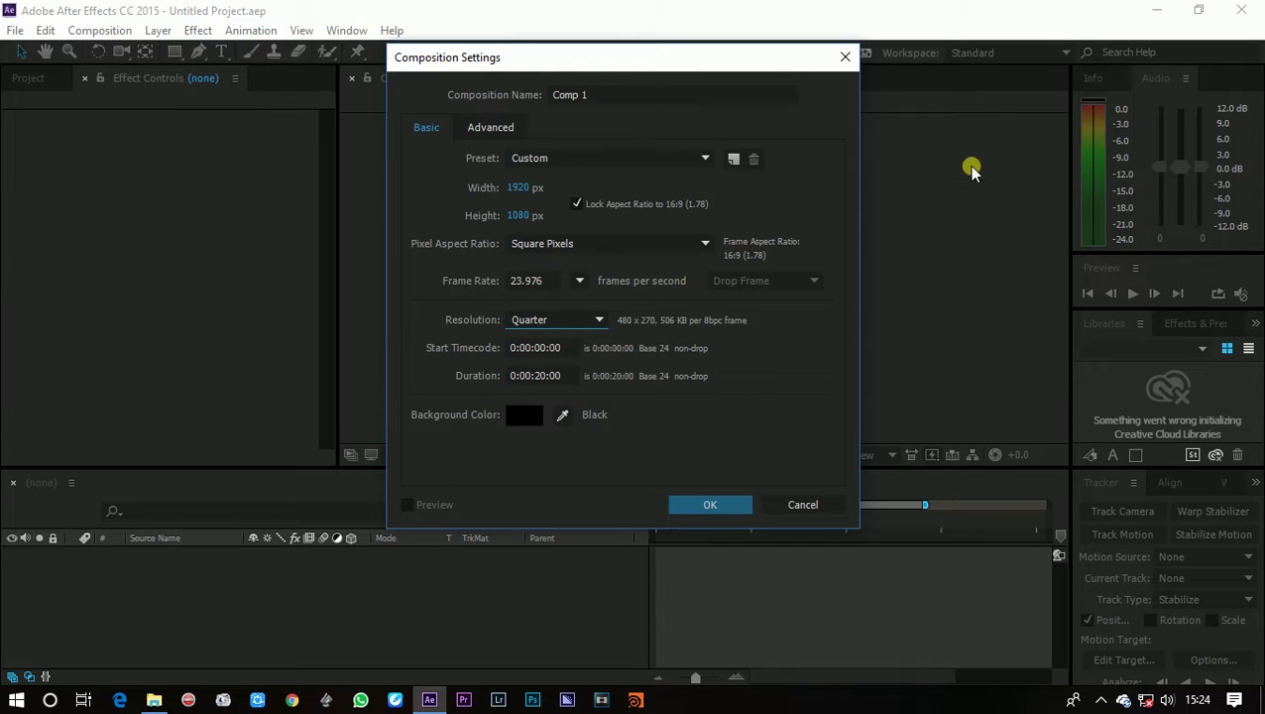
{"action": "left_click_drag", "start_coordinate": [713, 60], "coordinate": [407, 87]}
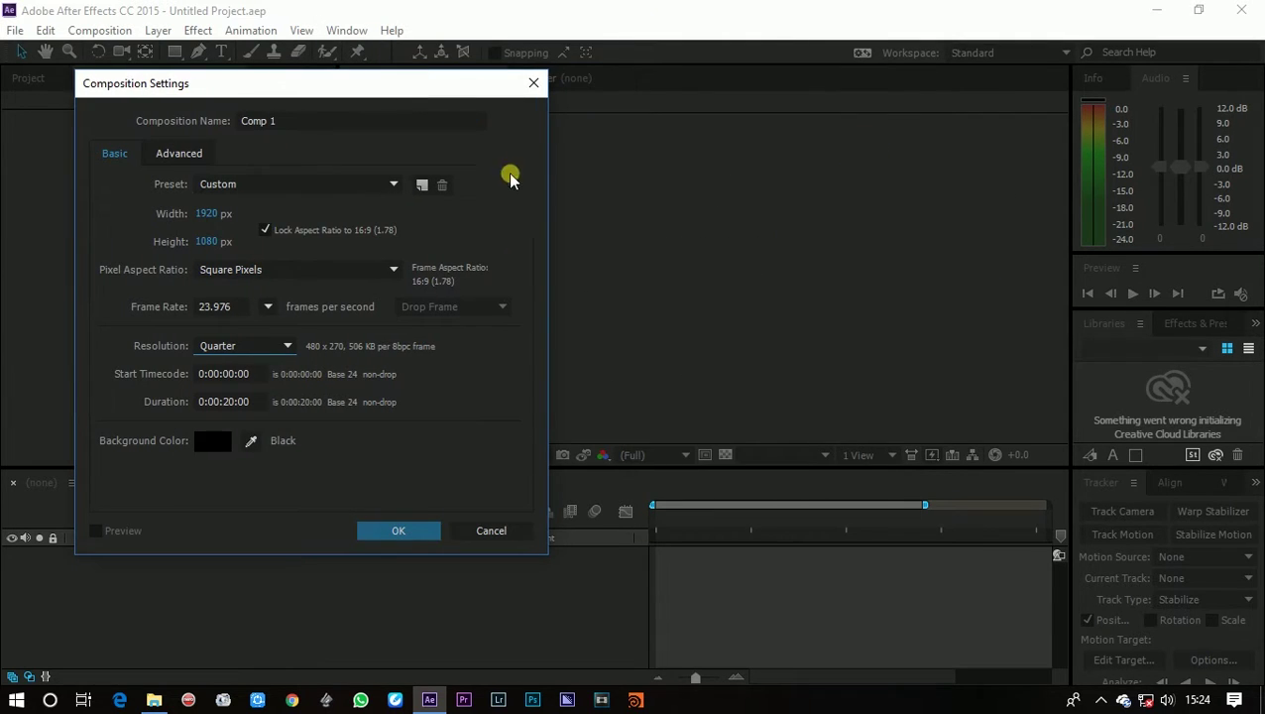
{"action": "left_click_drag", "start_coordinate": [462, 92], "coordinate": [662, 64]}
{"action": "left_click", "coordinate": [478, 318]}
{"action": "left_click", "coordinate": [438, 342]}
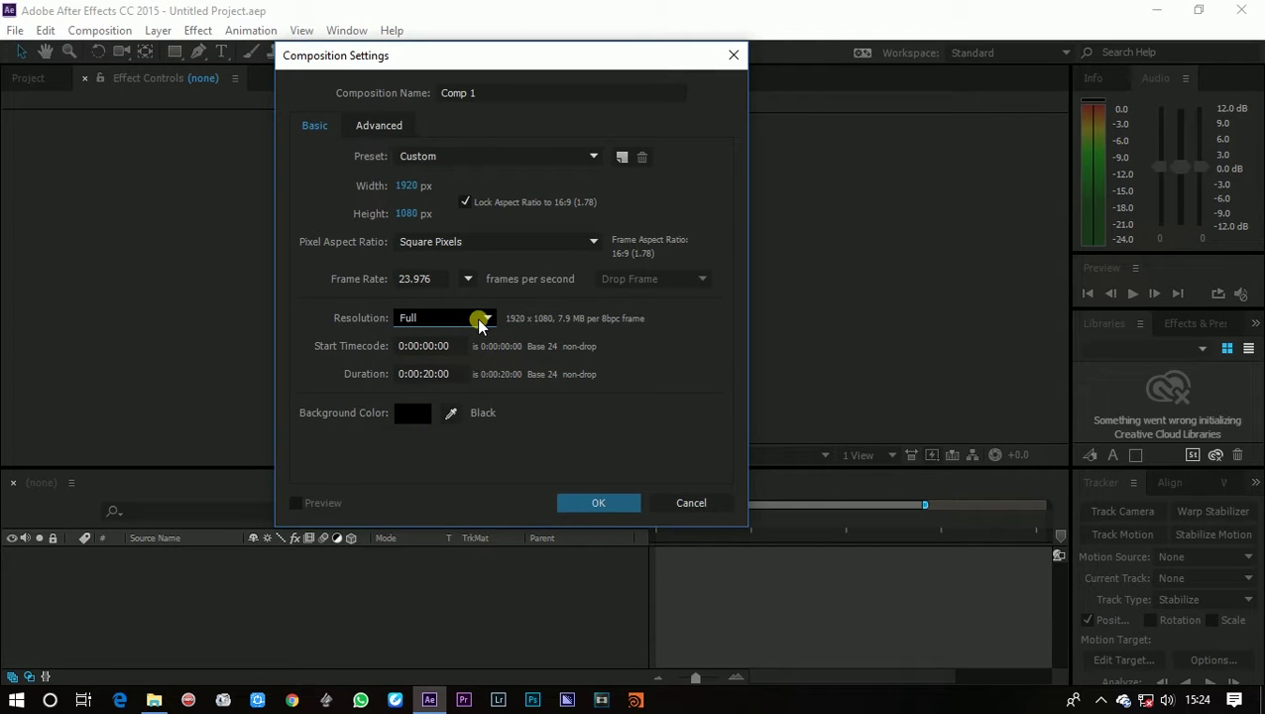
{"action": "left_click", "coordinate": [479, 319]}
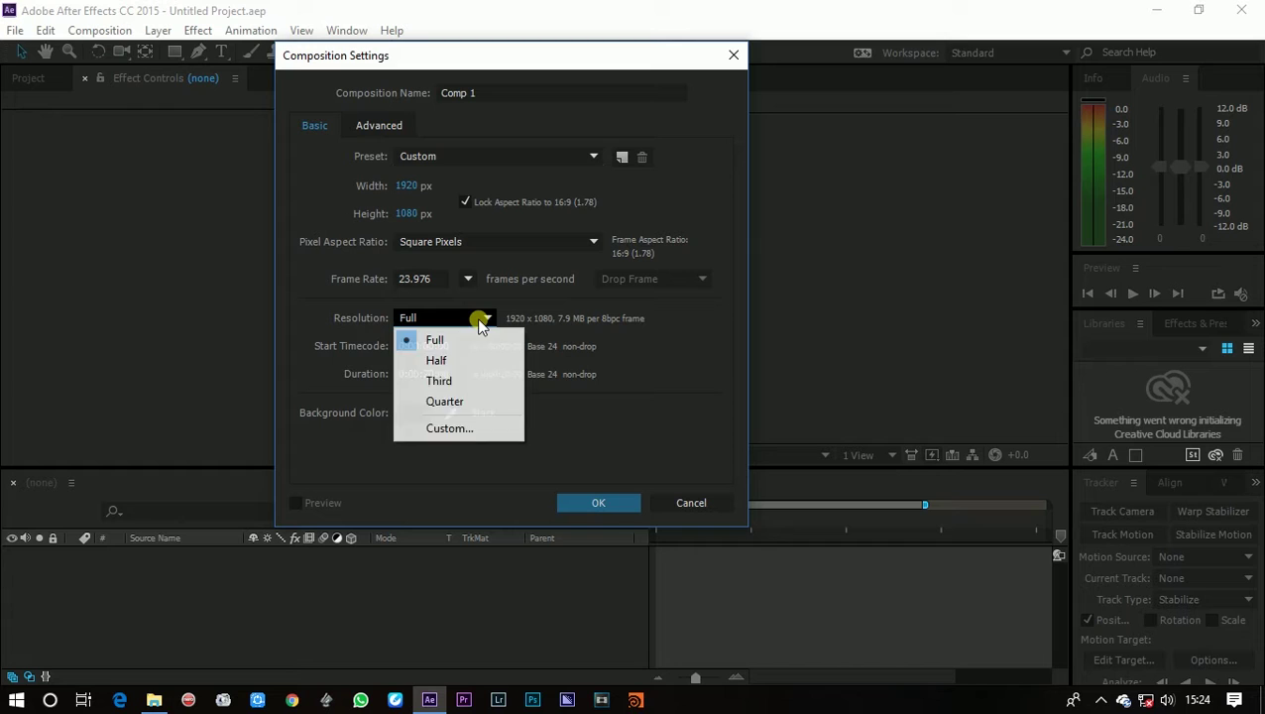
{"action": "left_click", "coordinate": [446, 405]}
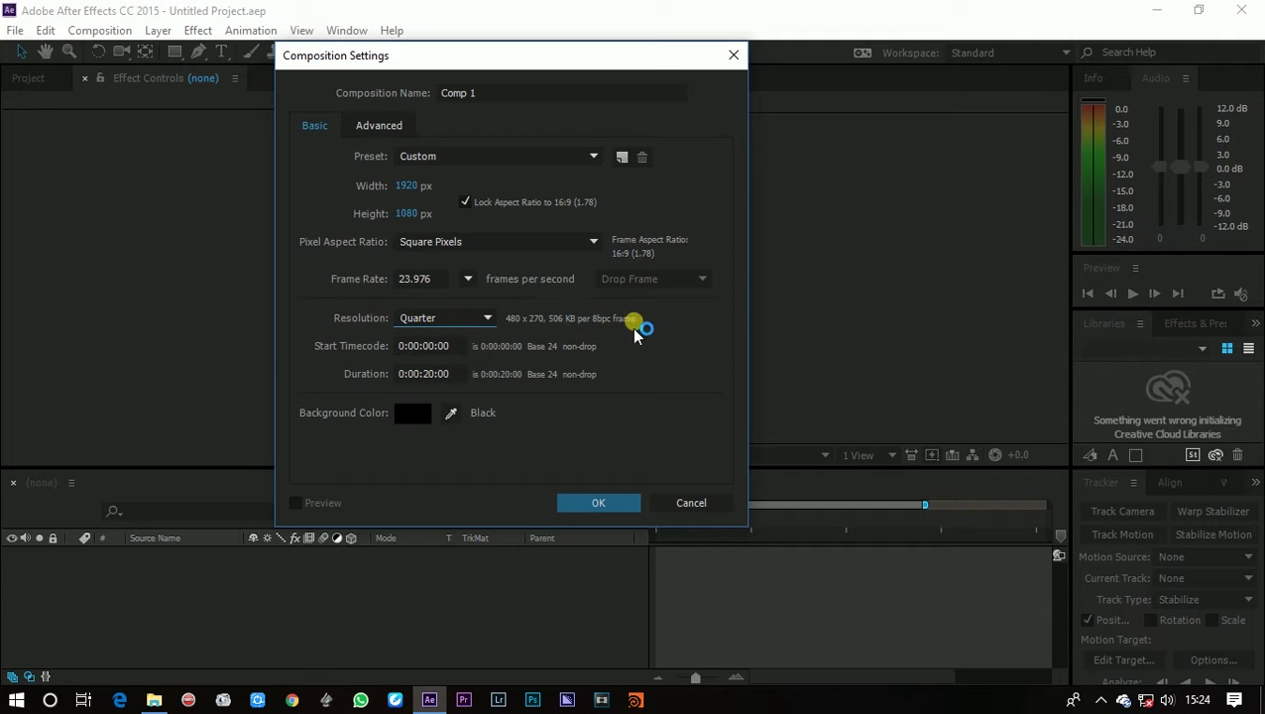
{"action": "left_click_drag", "start_coordinate": [511, 60], "coordinate": [594, 40]}
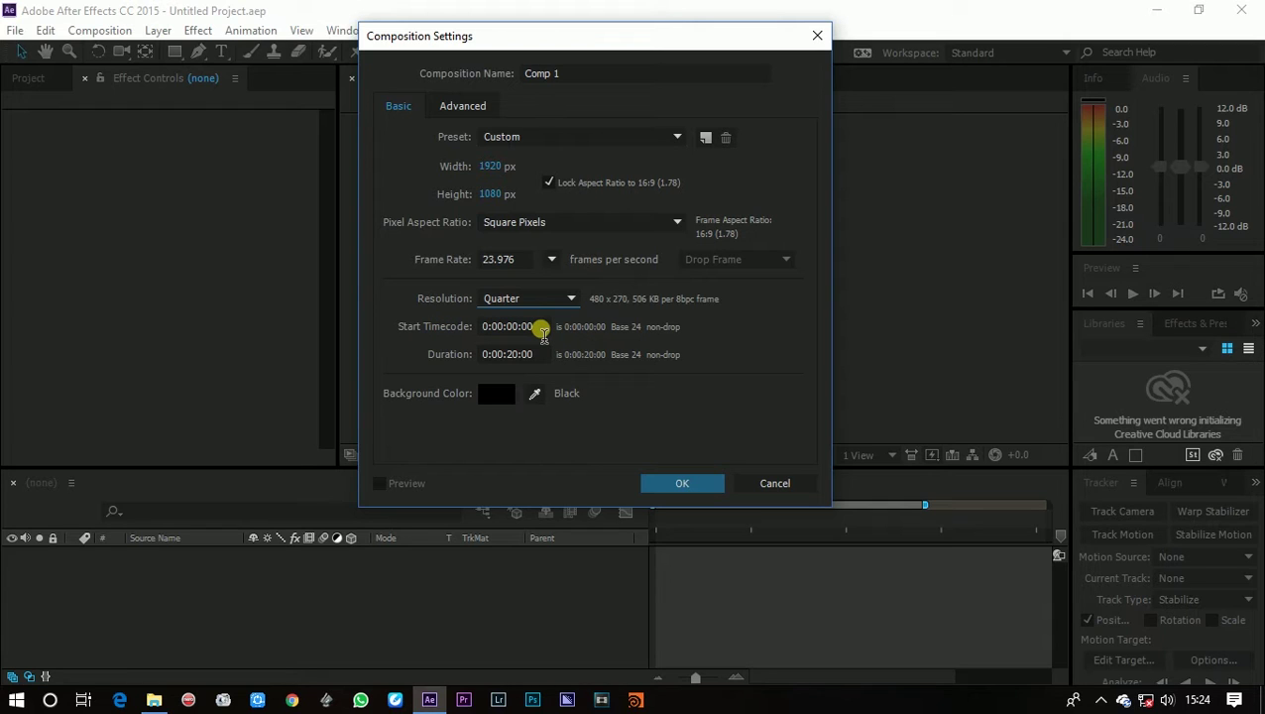
Step: Keep the start timecode at 0:00:00:00 and set the composition's duration to 30 seconds
{"action": "left_click", "coordinate": [544, 331]}
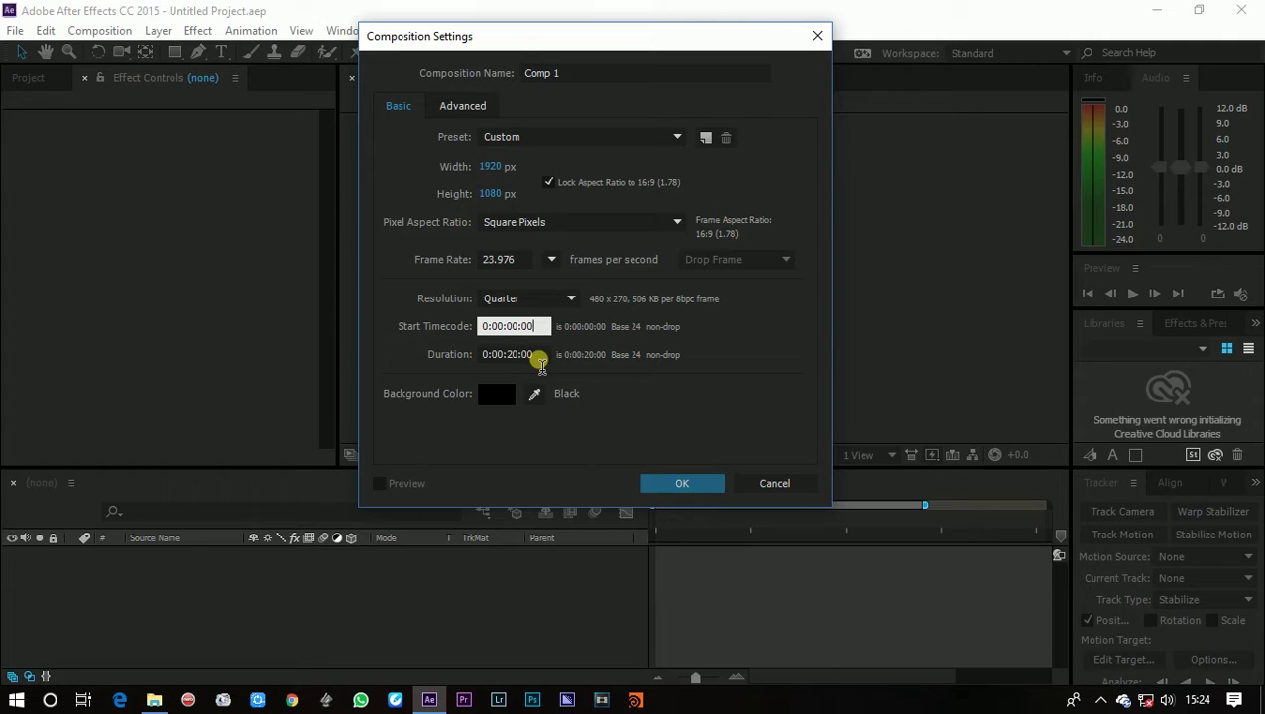
{"action": "left_click", "coordinate": [540, 357]}
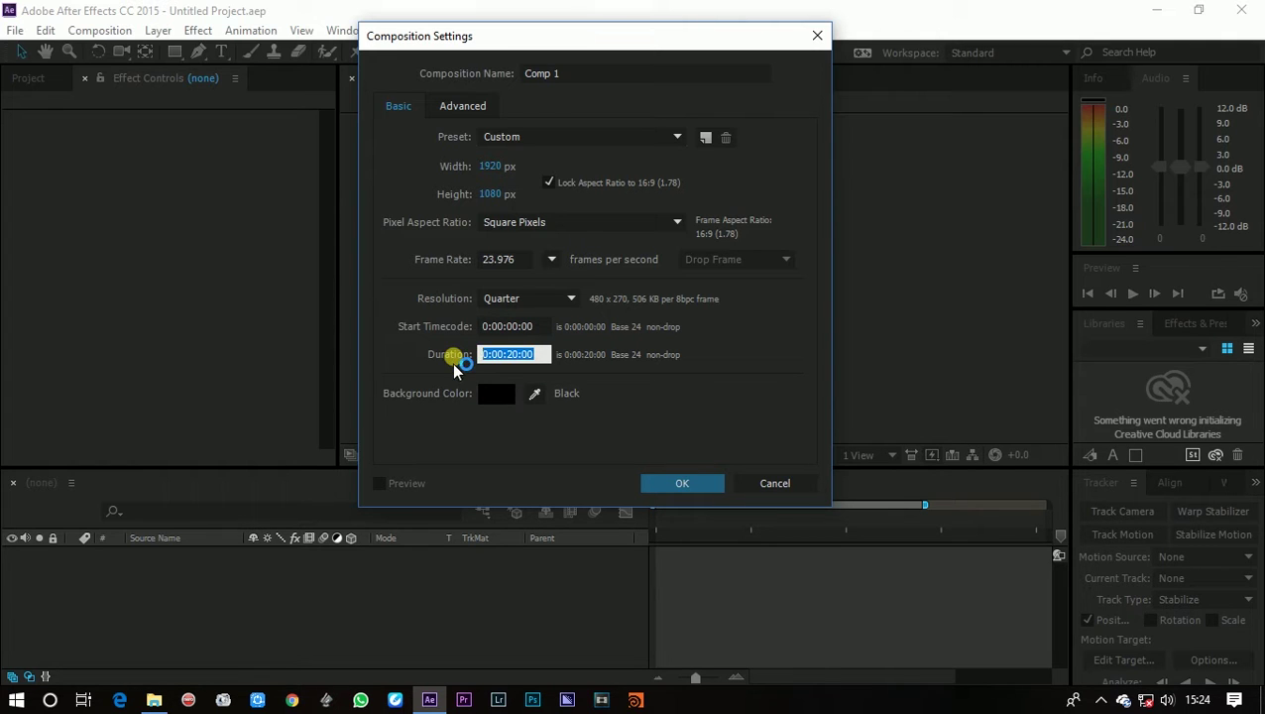
{"action": "type", "text": "30."}
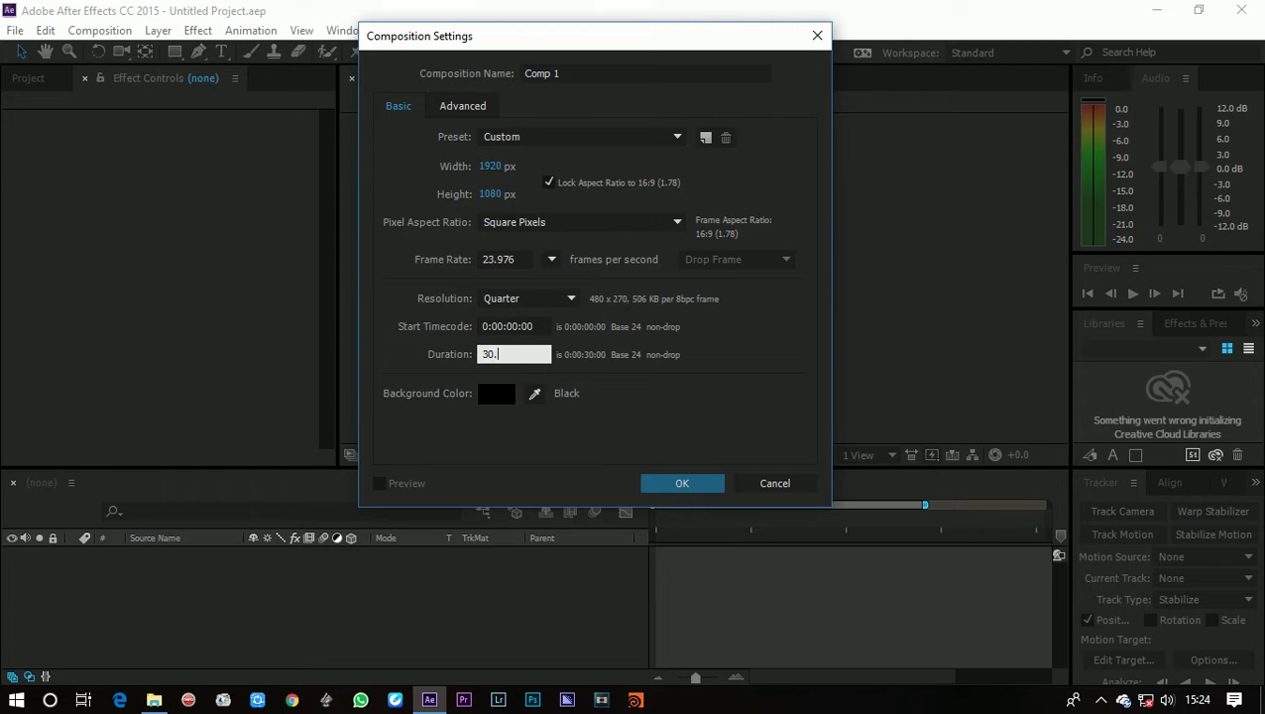
{"action": "left_click", "coordinate": [650, 377]}
Step: Try entering the composition's duration as 30 without a trailing period
{"action": "left_click", "coordinate": [540, 357]}
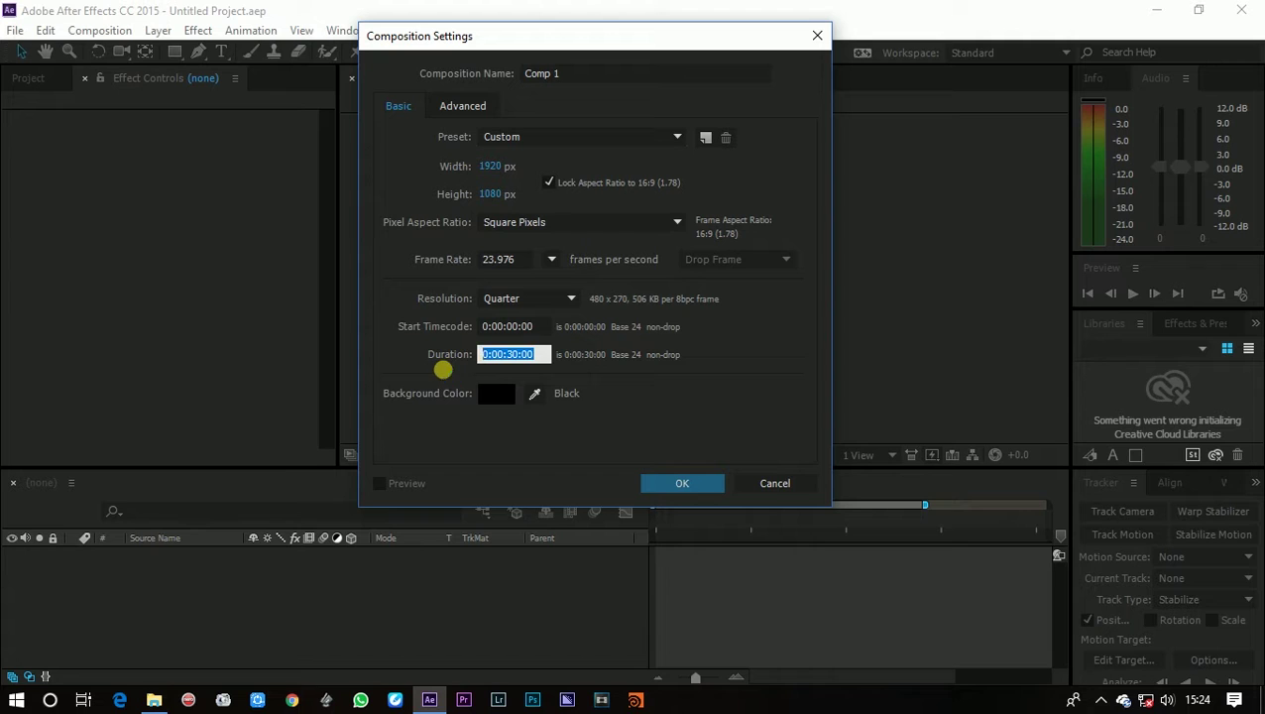
{"action": "type", "text": "30"}
{"action": "left_click", "coordinate": [651, 386]}
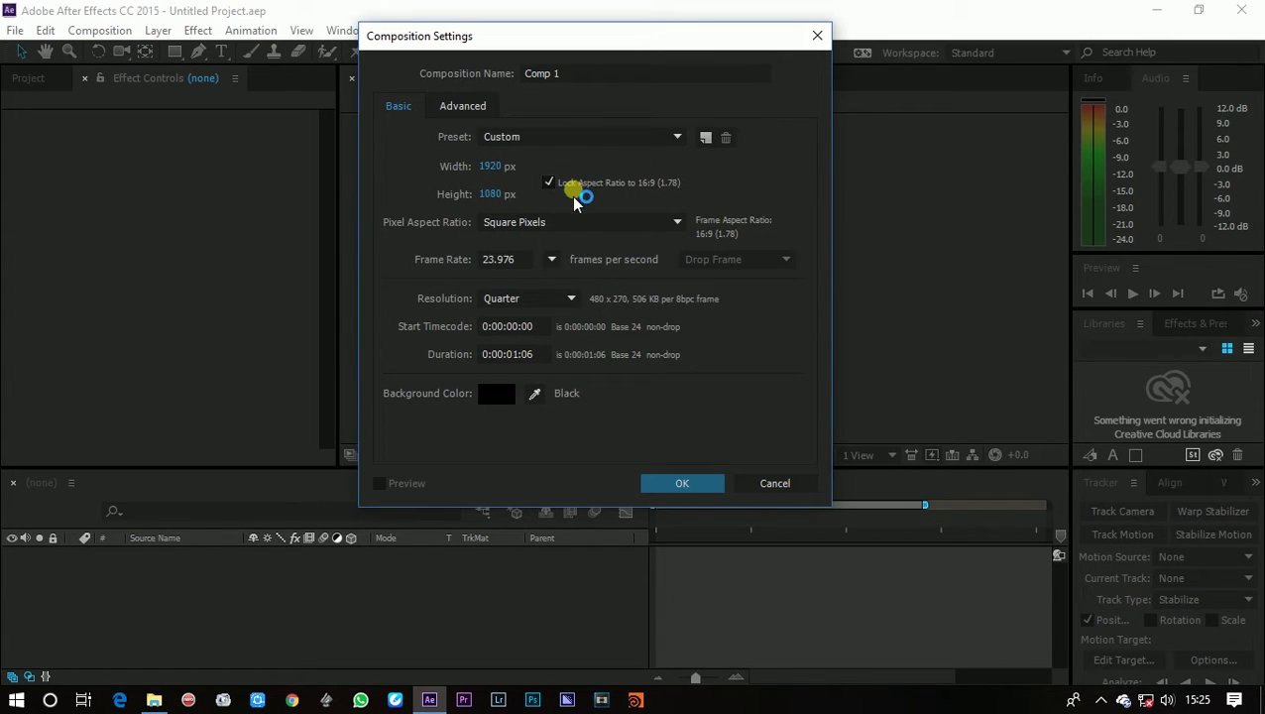
Step: Re-enter the composition's duration as "30." for a length of 0:00:30:00
{"action": "left_click", "coordinate": [526, 355]}
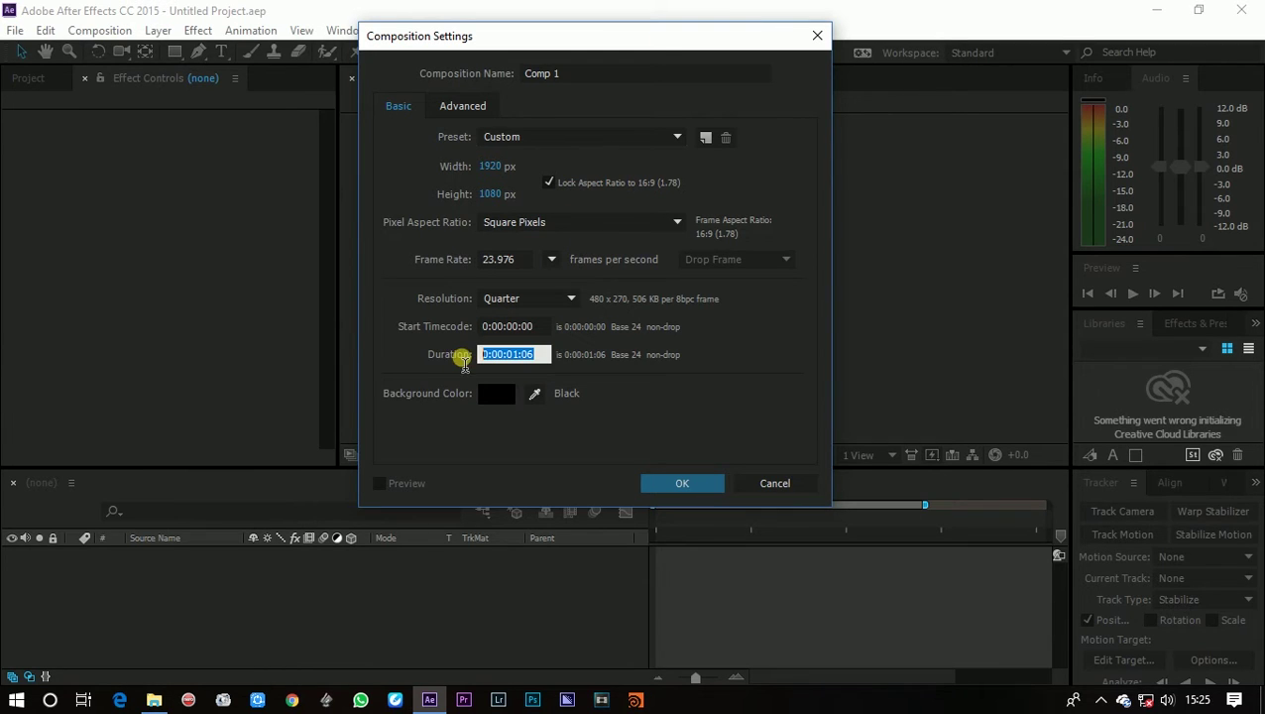
{"action": "type", "text": "30."}
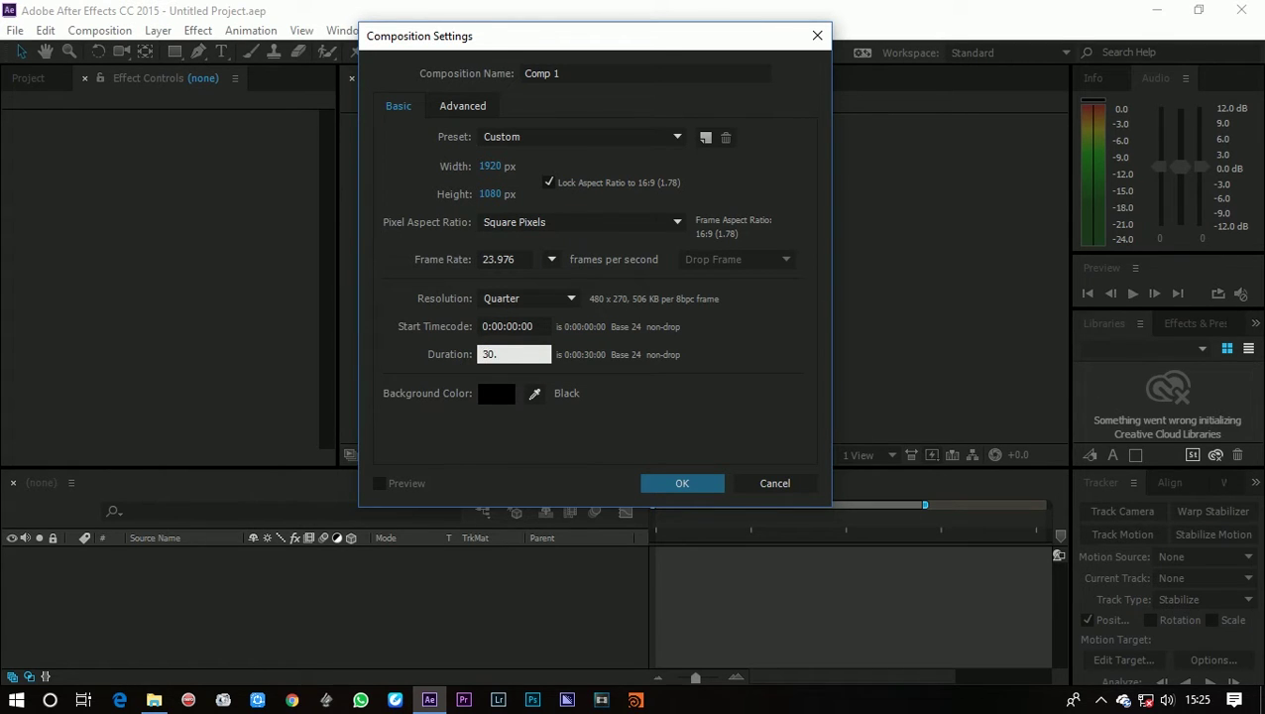
{"action": "left_click", "coordinate": [602, 376]}
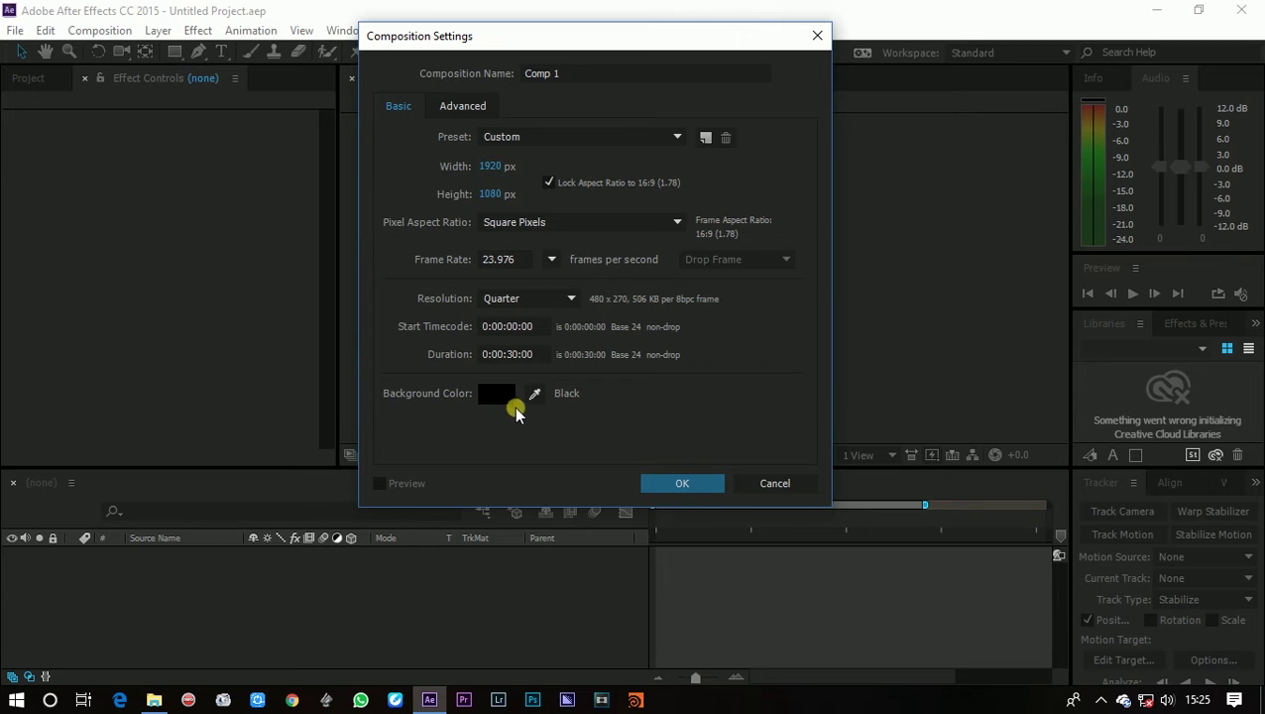
Step: Set the background color to black (000000) and create the composition Comp 1
{"action": "left_click", "coordinate": [501, 395]}
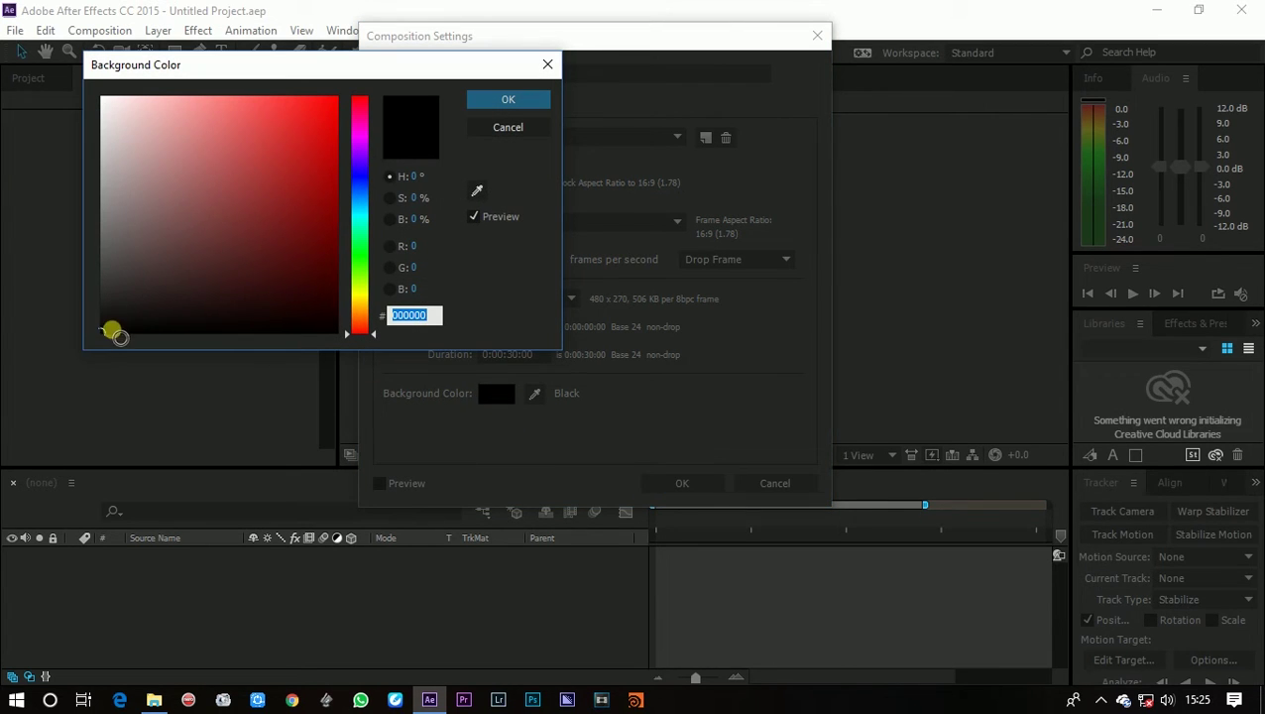
{"action": "left_click_drag", "start_coordinate": [112, 332], "coordinate": [54, 346]}
{"action": "left_click", "coordinate": [484, 100]}
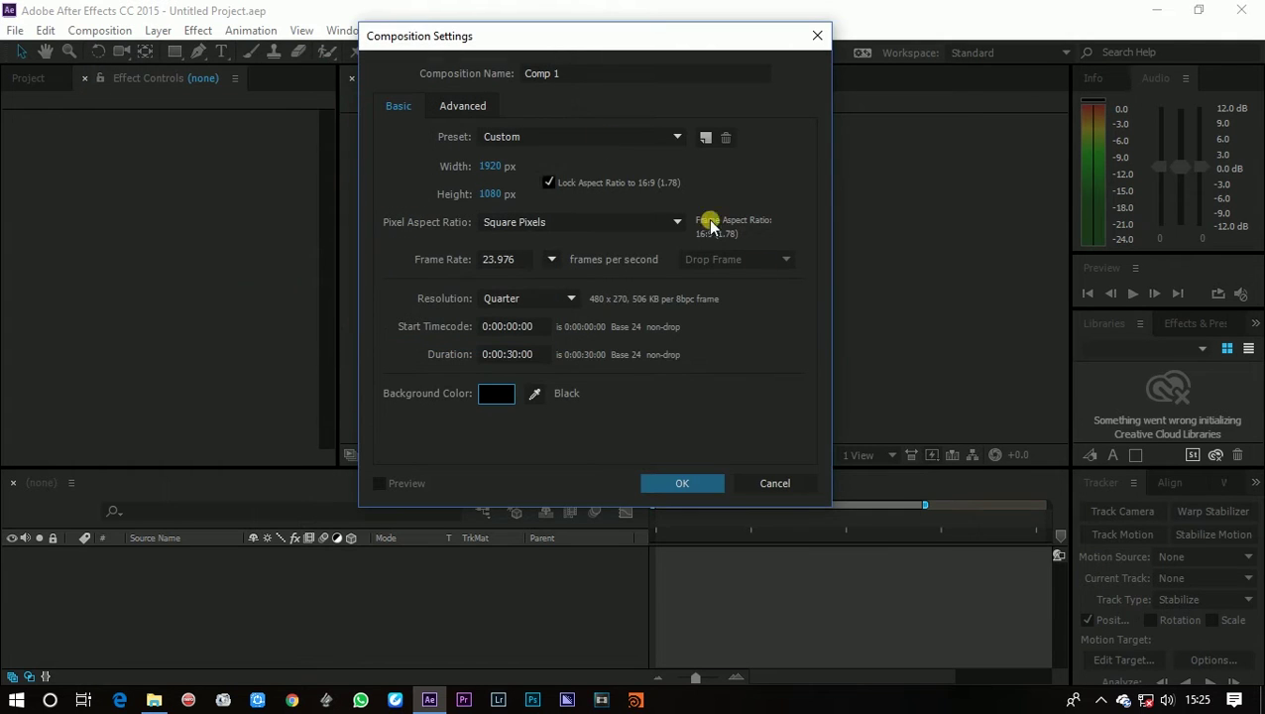
{"action": "left_click", "coordinate": [680, 484]}
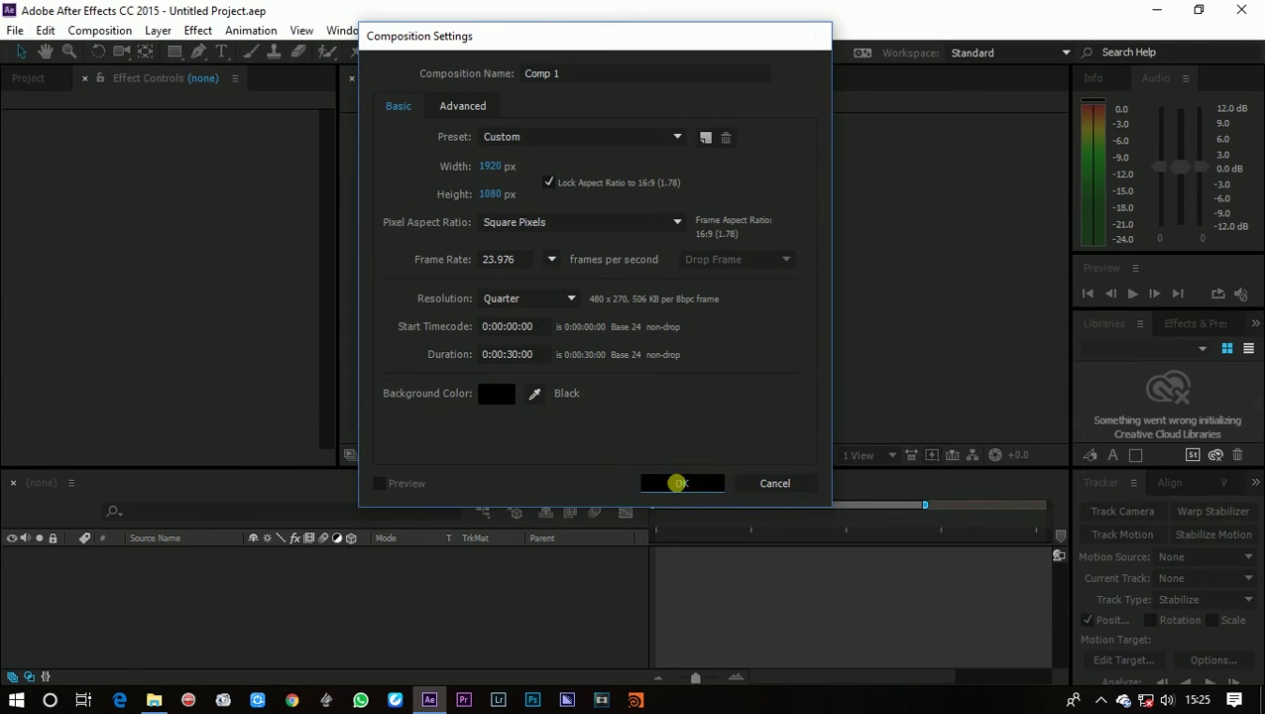